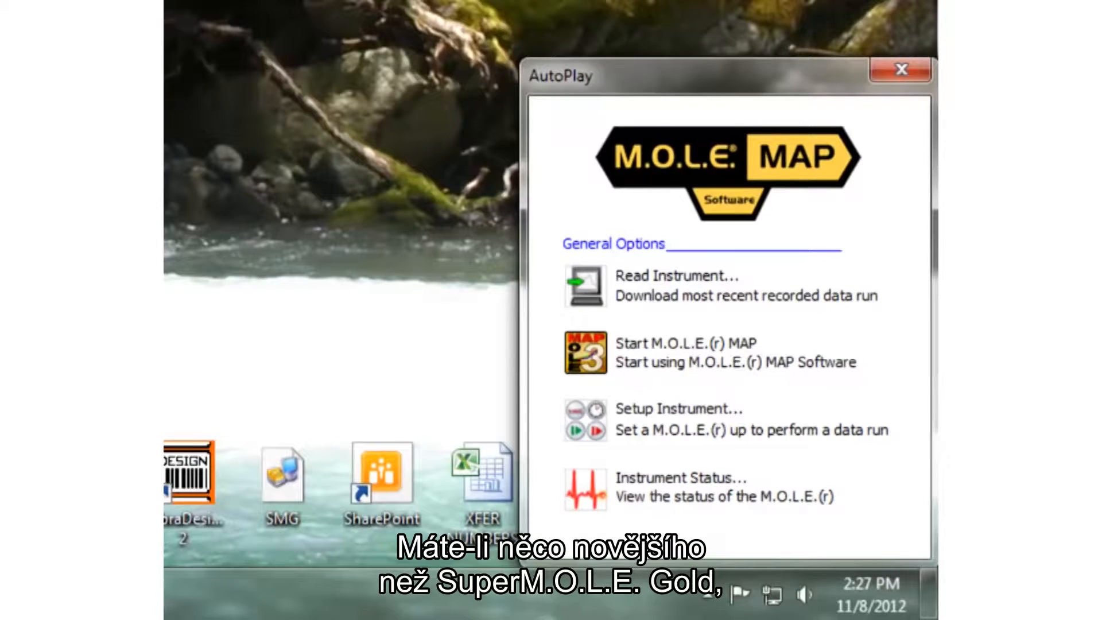
- Start the M.O.L.E. MAP software and open the instrument setup
click(656, 344)
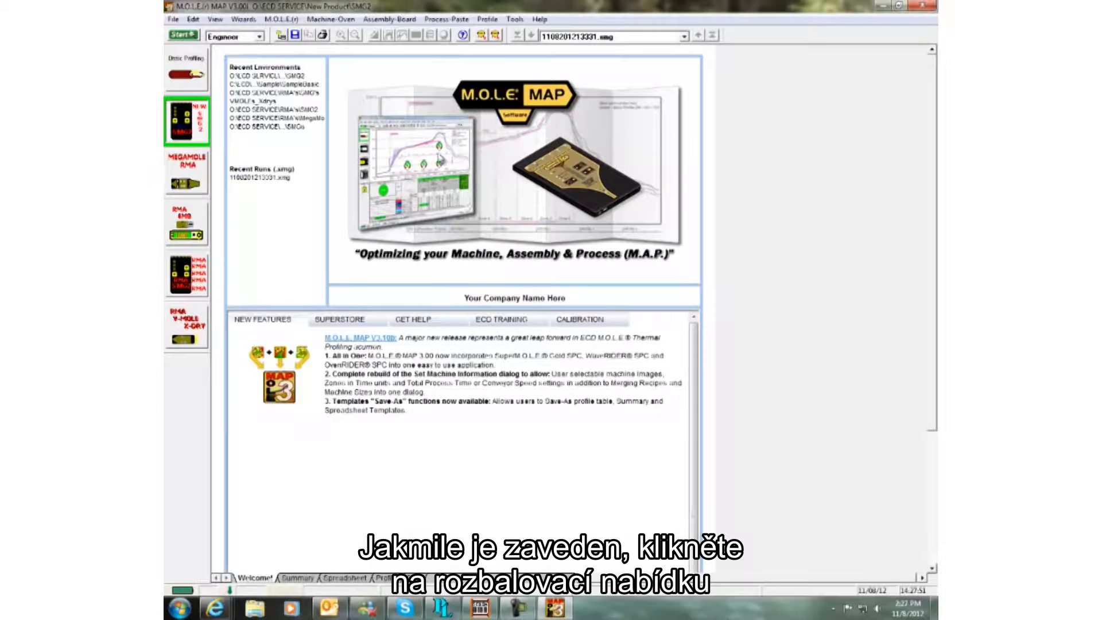
click(292, 22)
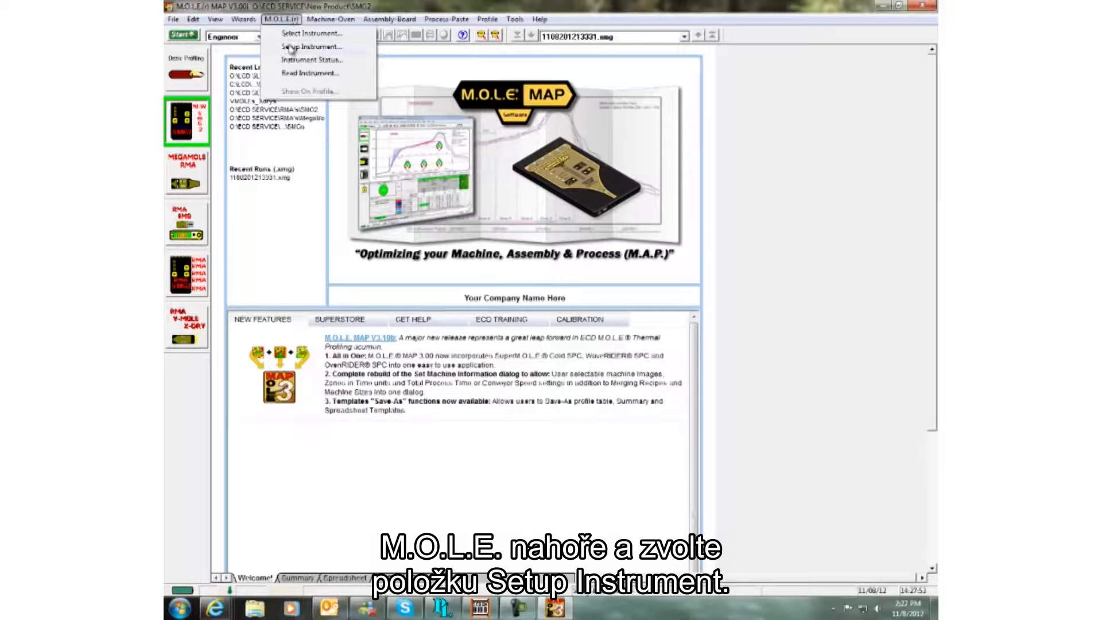
click(292, 47)
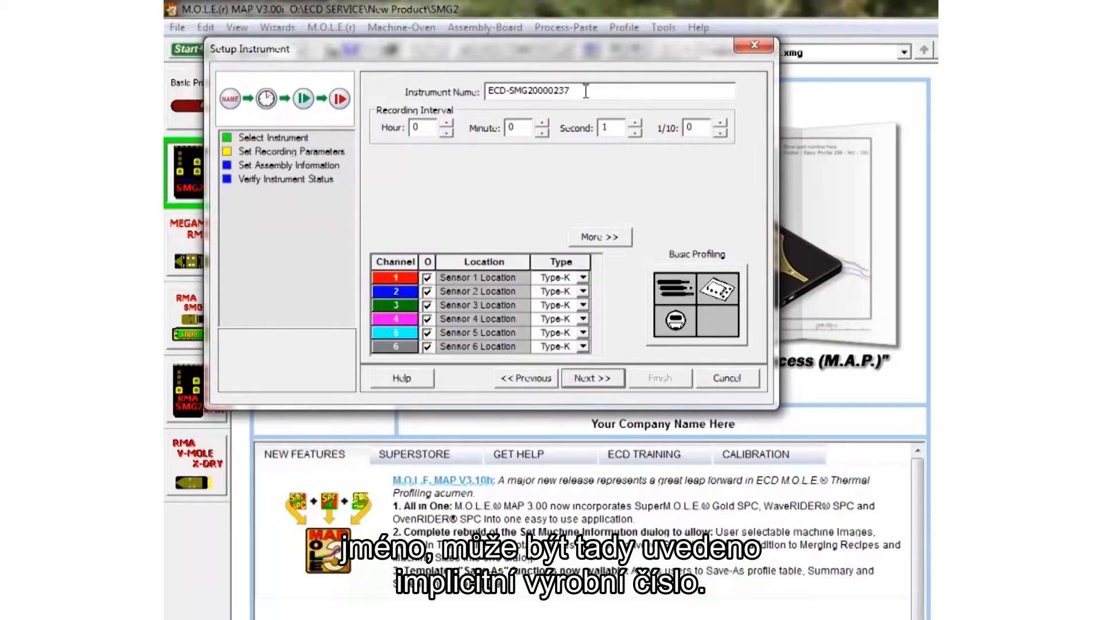
- Check the instrument's recording parameters, widening the channel table's On column, and continue to the assembly information
drag(586, 91, 453, 91)
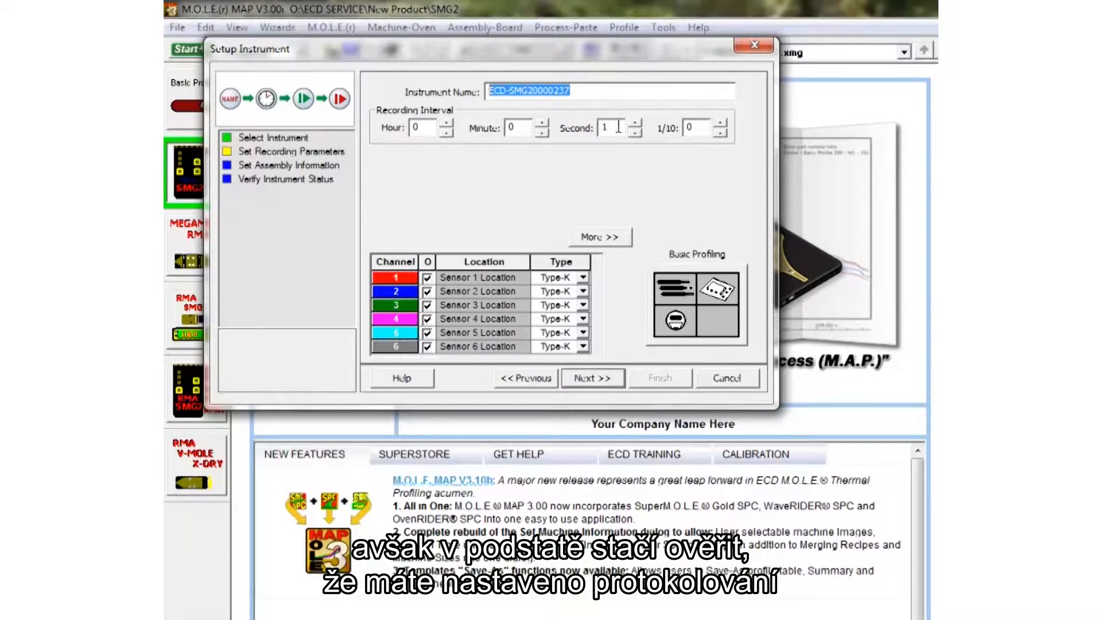
double_click(600, 127)
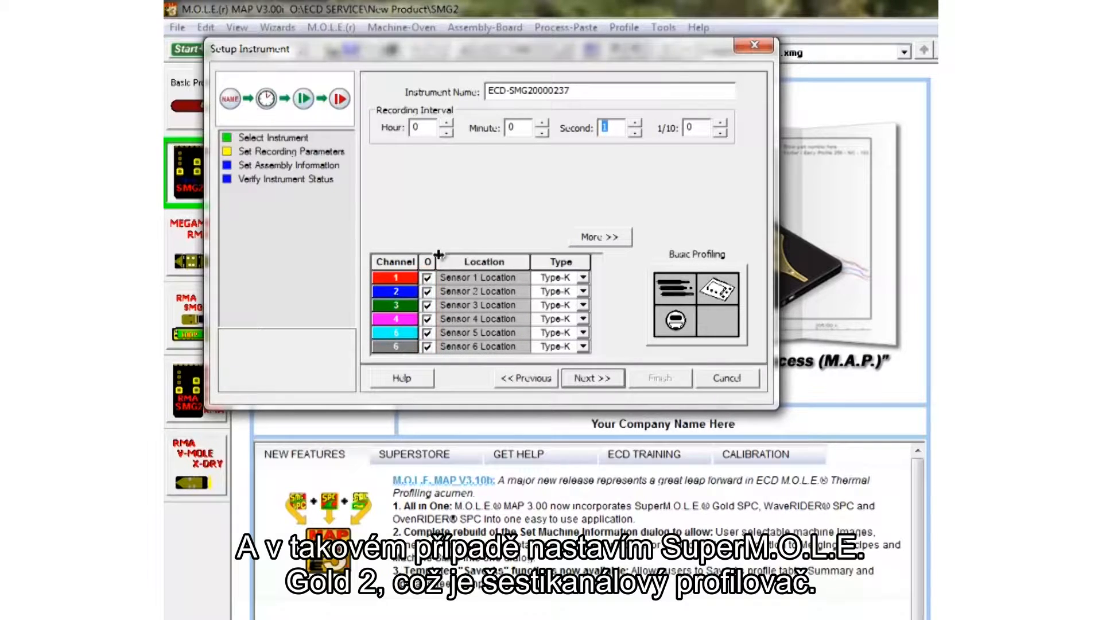
drag(437, 259, 447, 259)
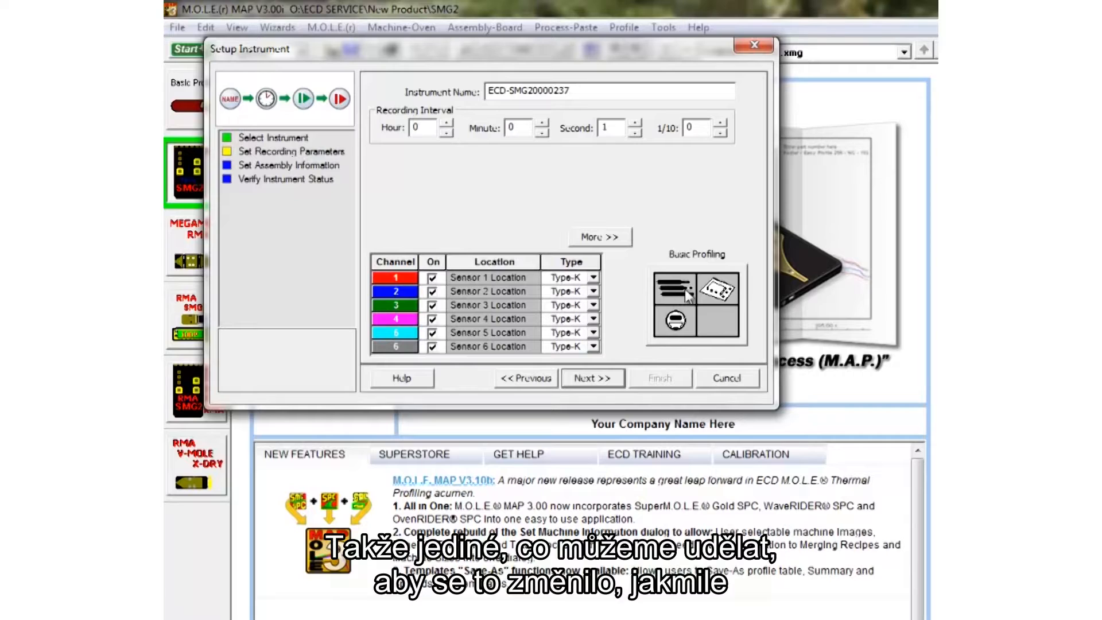
click(600, 379)
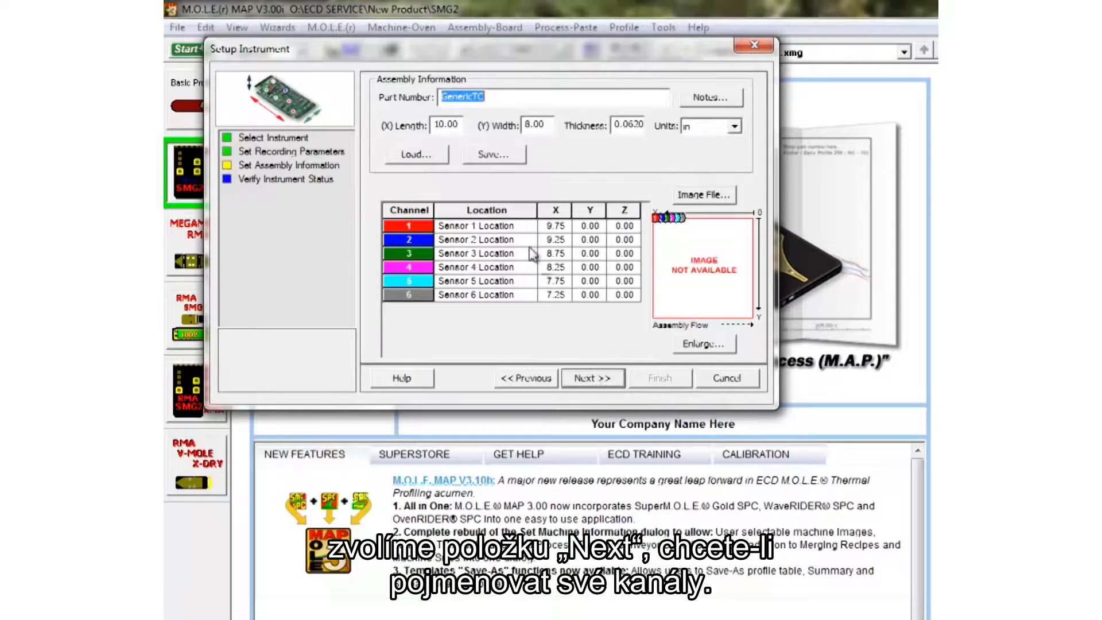
- Name the channel 1 sensor location R105 and the channel 2 sensor location BGA
click(509, 227)
click(510, 226)
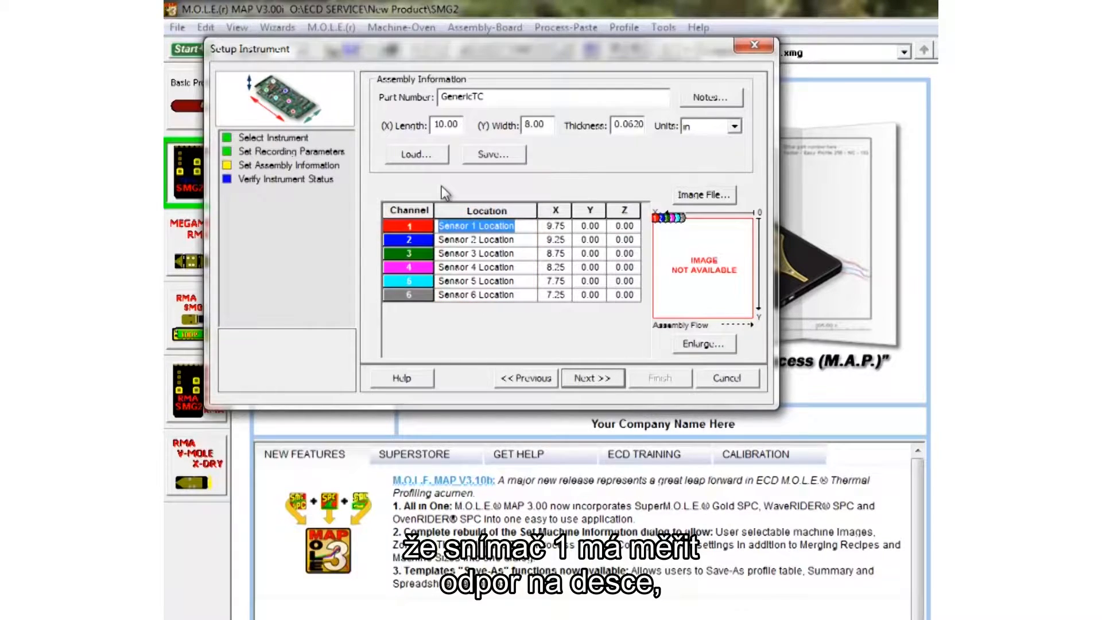
text(R105)
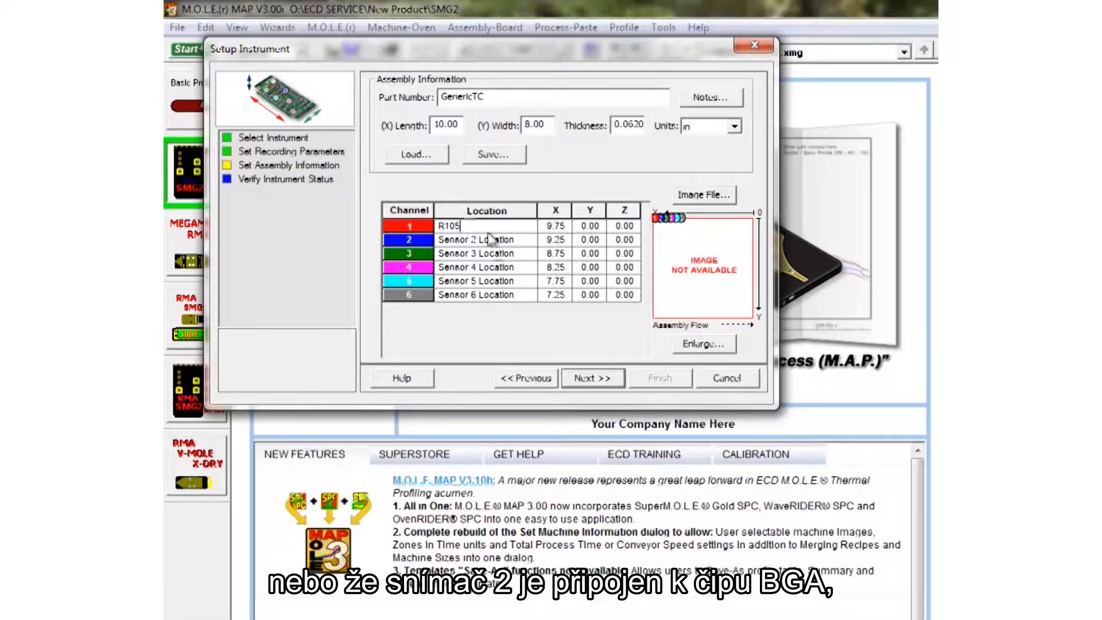
click(522, 240)
double_click(522, 240)
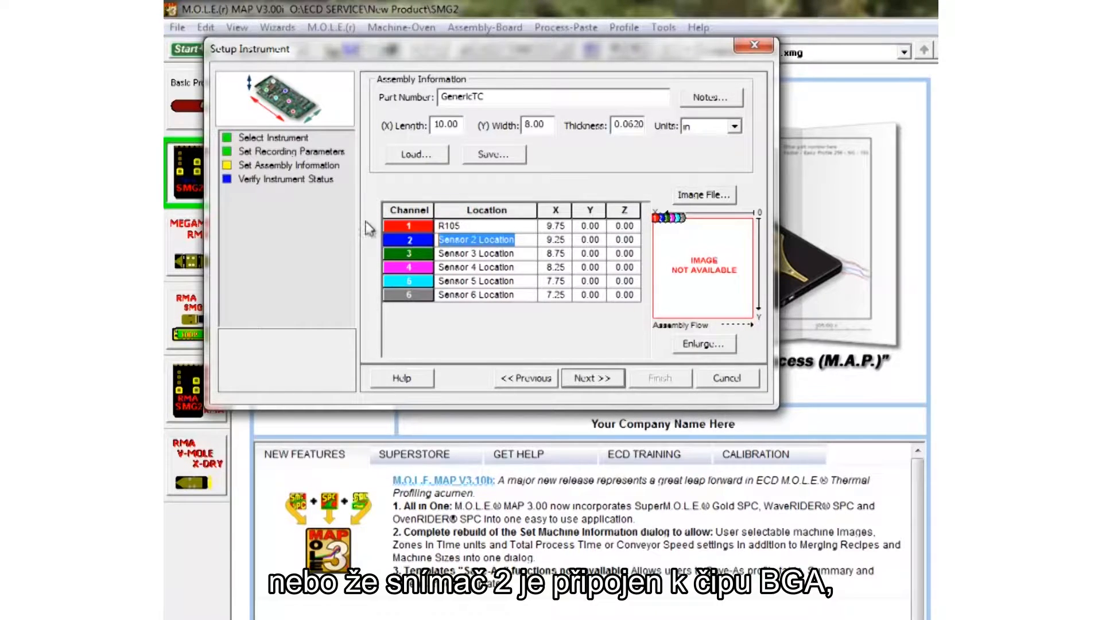
text(BGA)
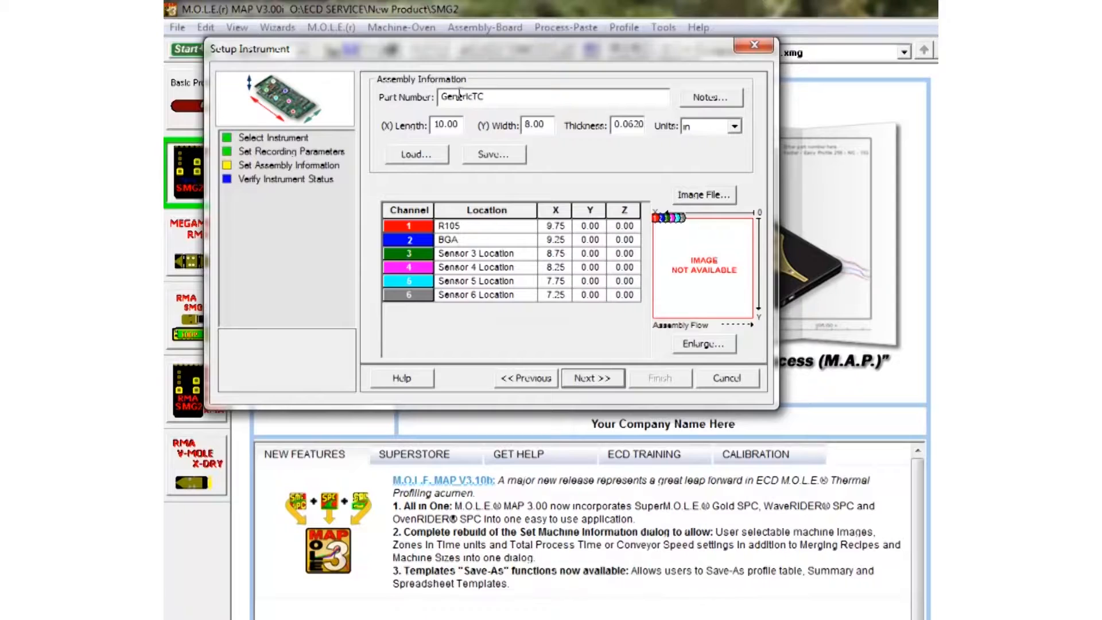
- Set the assembly's part number to Motherboard79 and load the MotherBoard79 picture as its image
drag(494, 97, 422, 101)
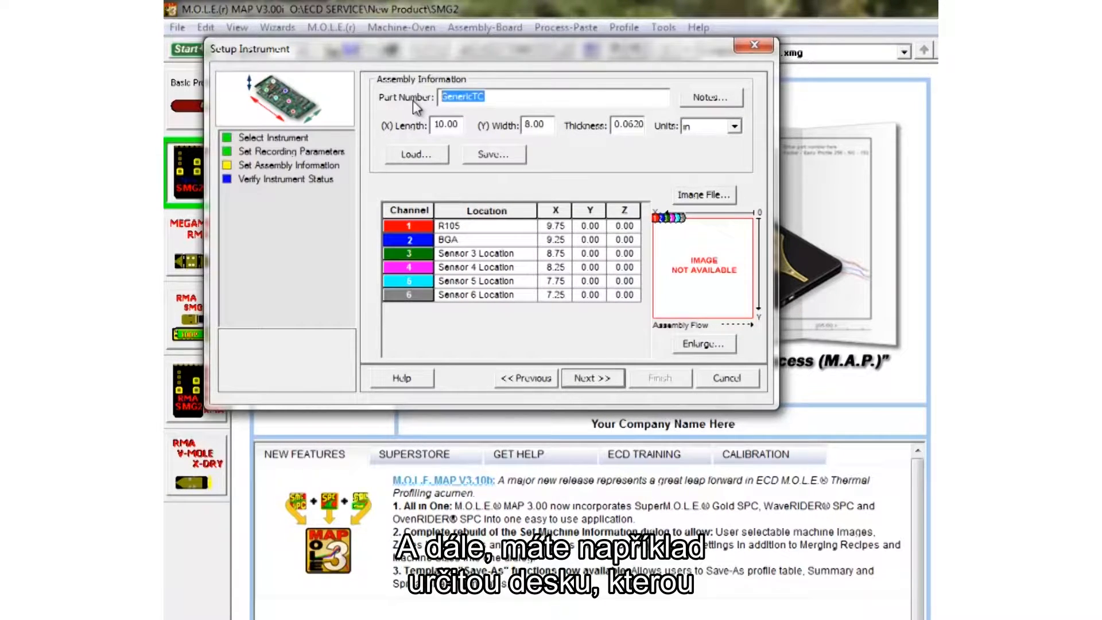
text(M)
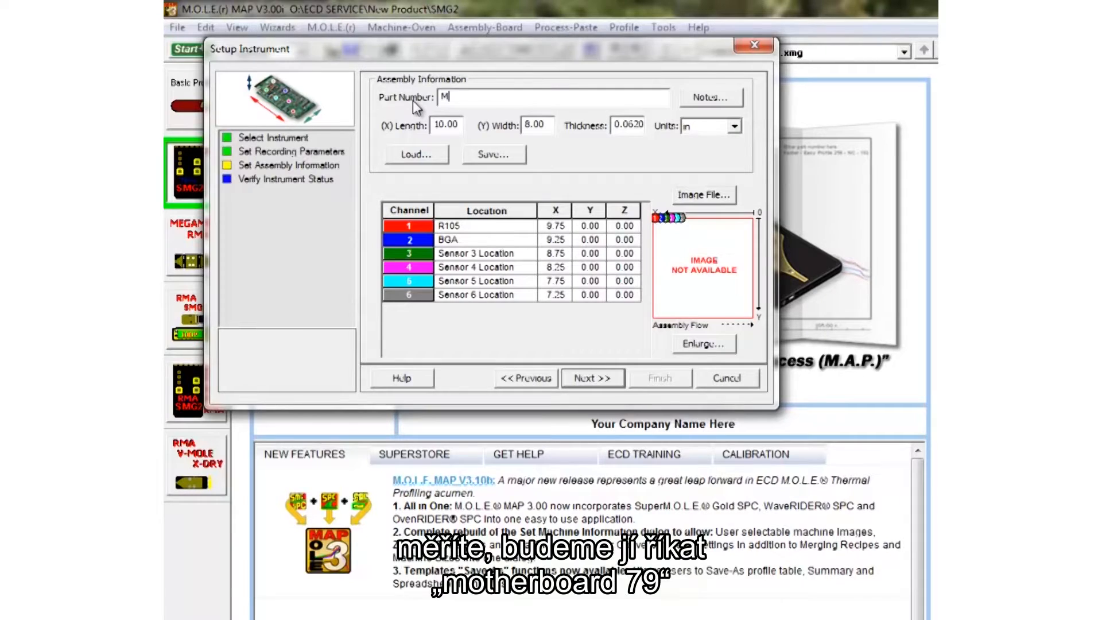
text(otherboard79)
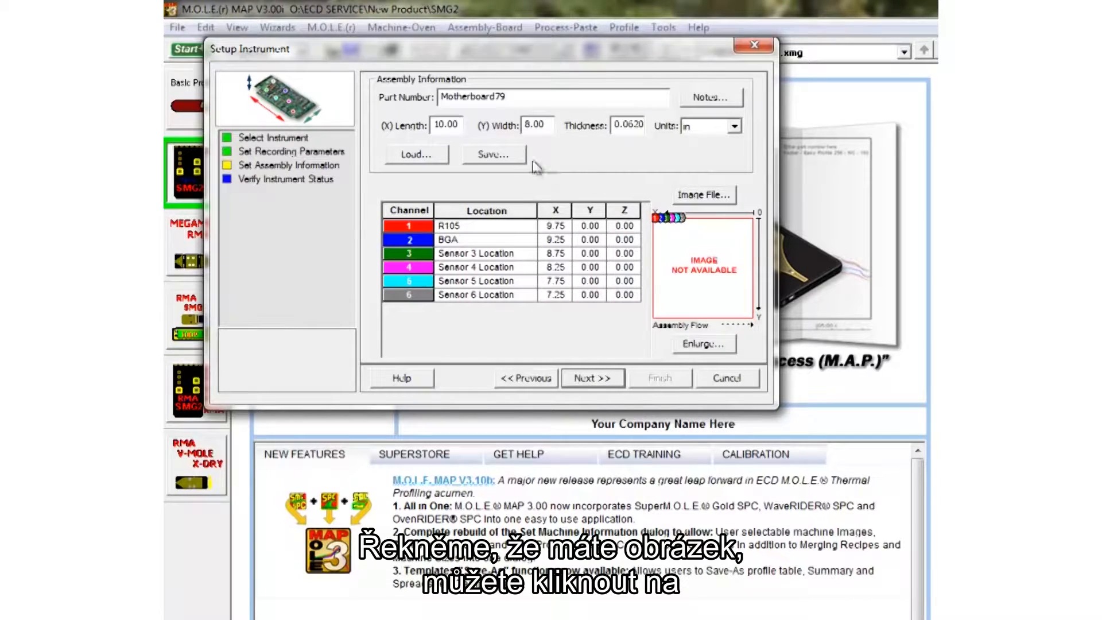
click(702, 199)
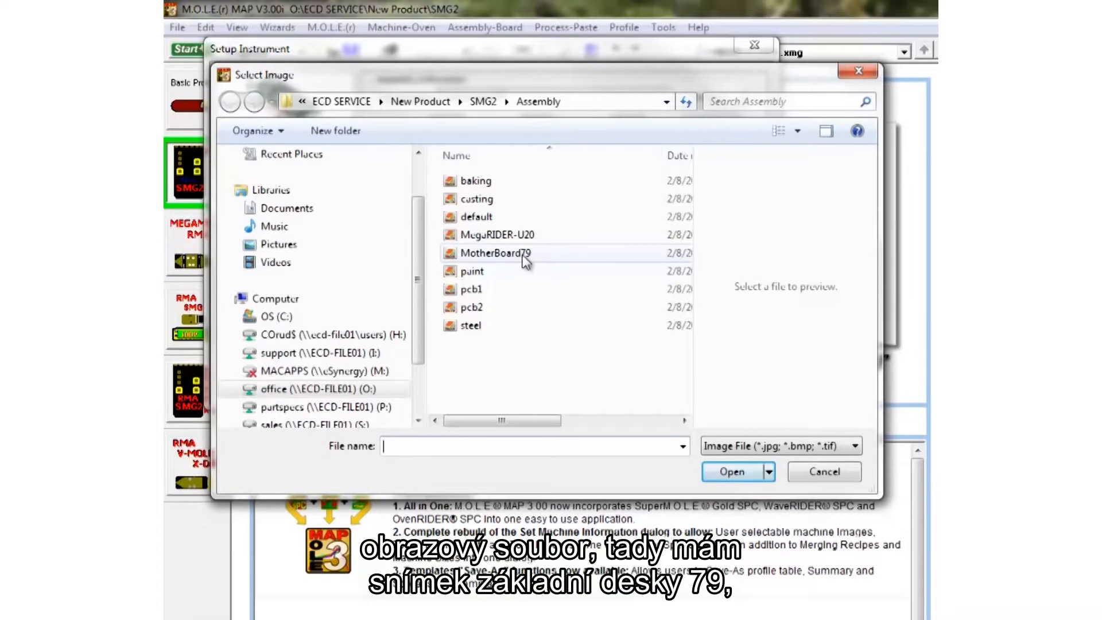
click(520, 254)
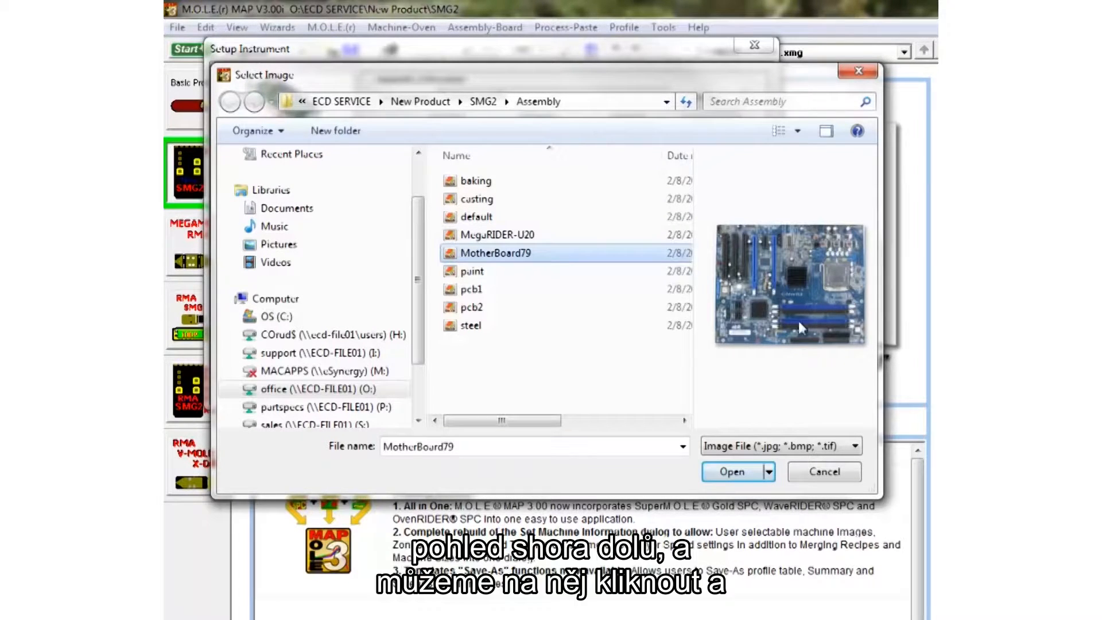
click(742, 473)
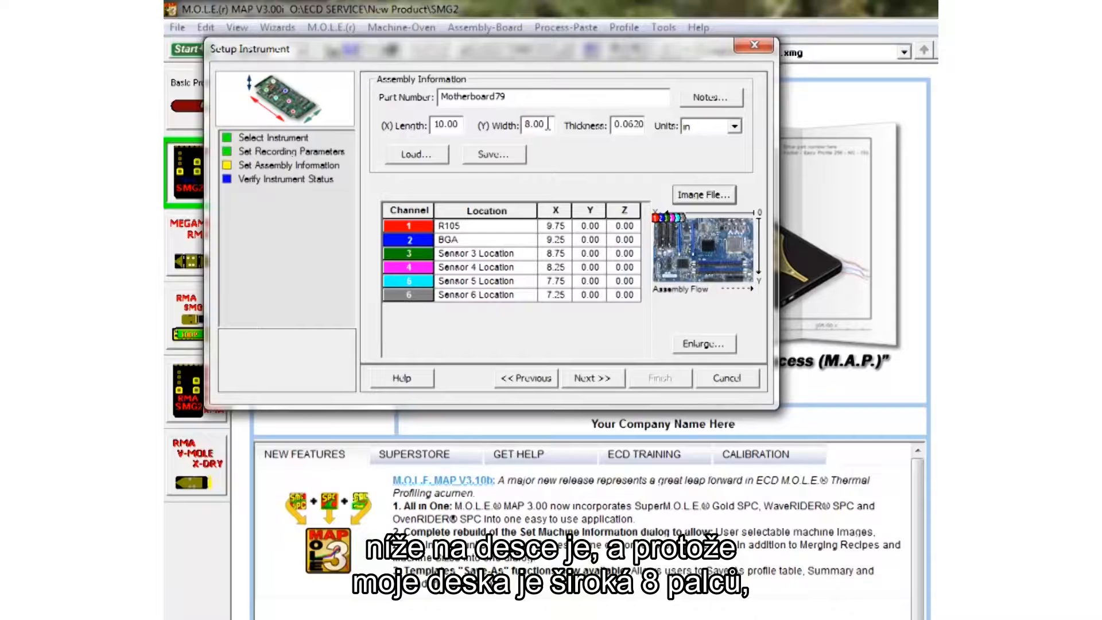
- Set the Y position of the R105 sensor to 7.5 in and finish the instrument setup
click(582, 226)
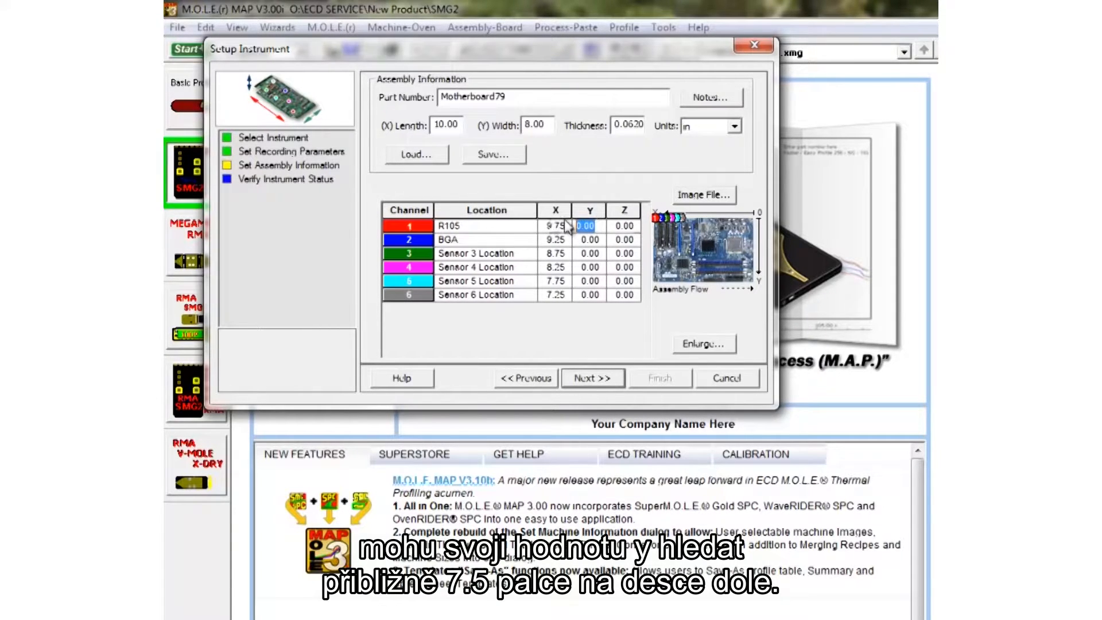
text(7.5)
key(Tab)
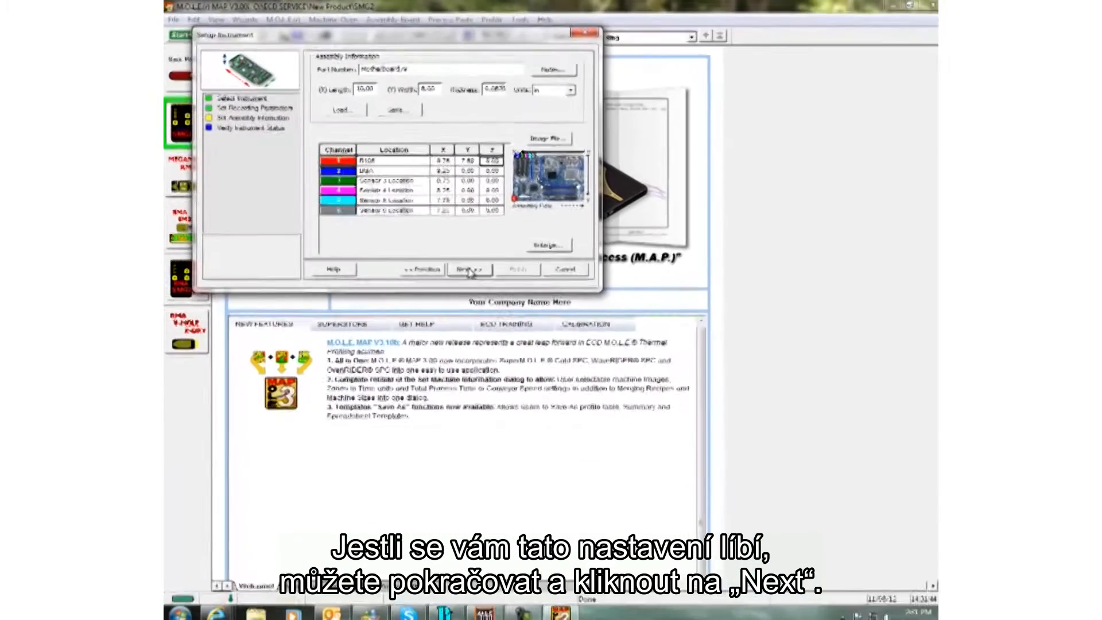
click(529, 324)
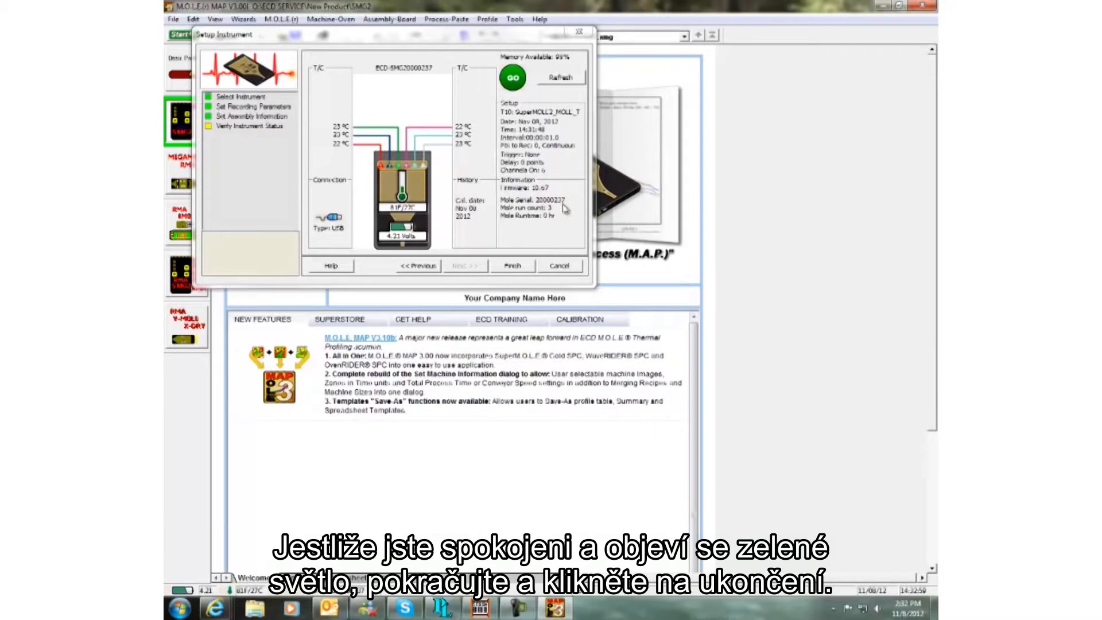
click(507, 267)
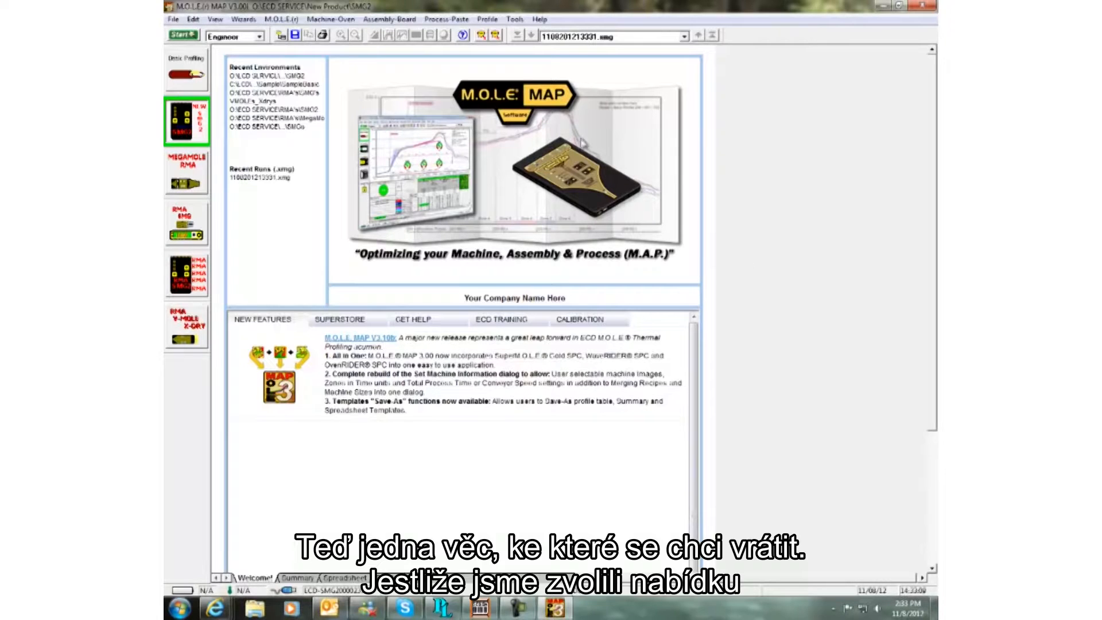
- Reopen the instrument setup and show the additional start and stop parameters
click(278, 22)
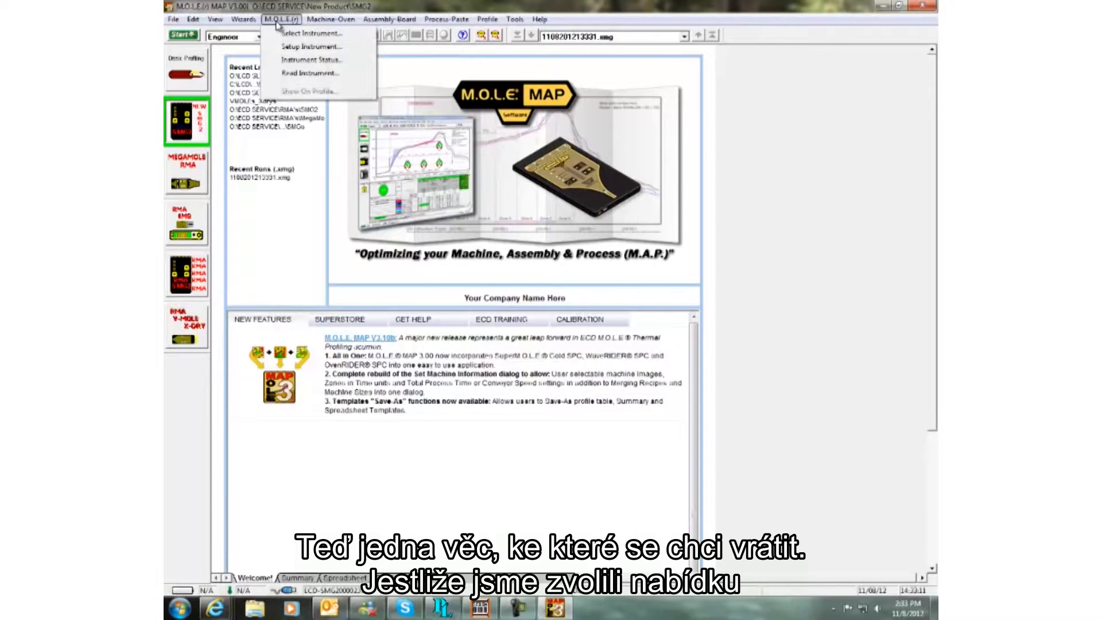
click(297, 48)
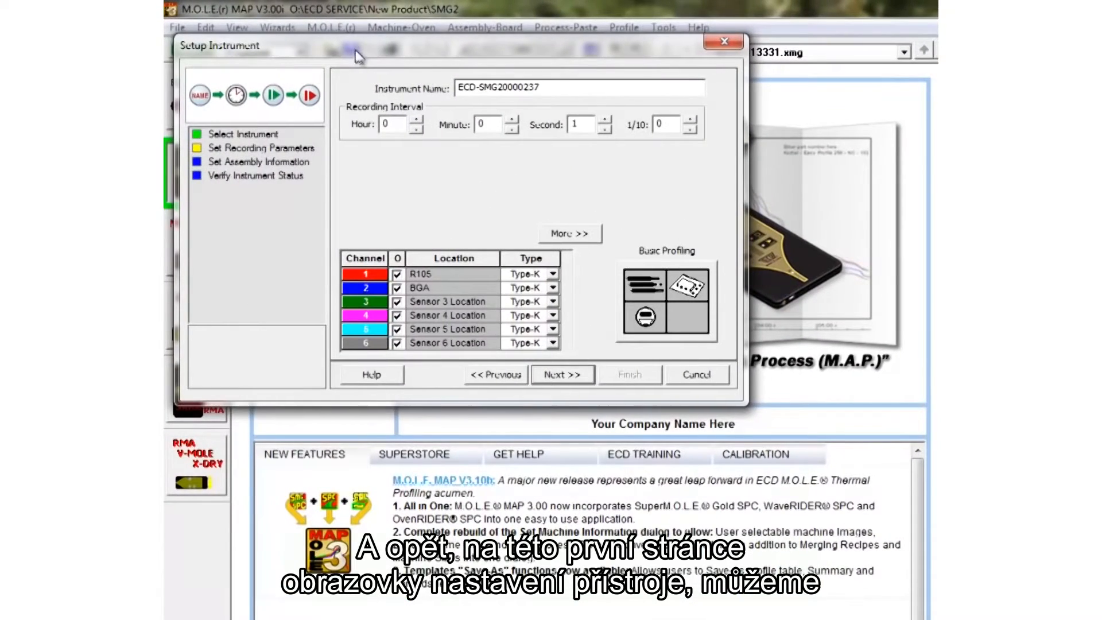
click(570, 236)
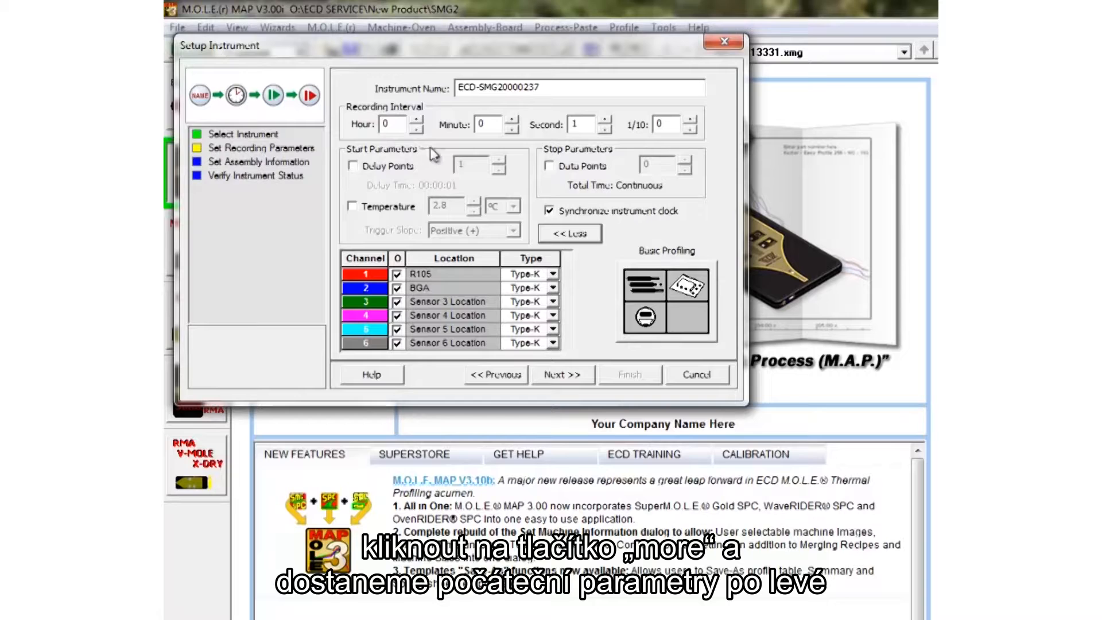
- Enable the temperature start parameter and set its trigger value to 50 °C
click(352, 207)
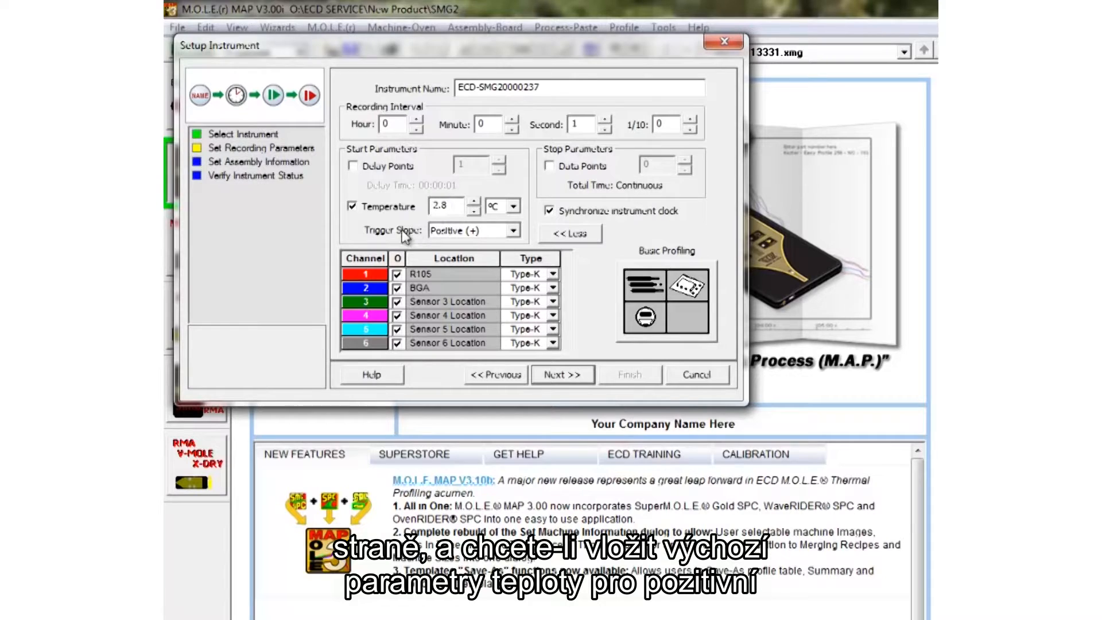
double_click(453, 212)
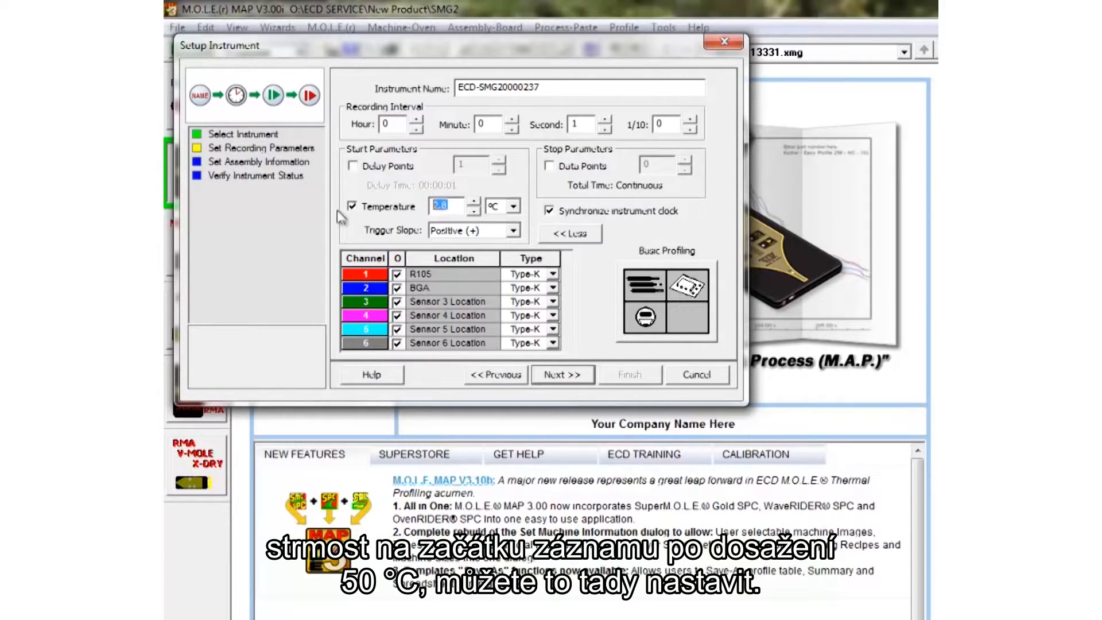
text(50)
- Replace the temperature start trigger with a start delay of 60 points
click(354, 166)
click(352, 206)
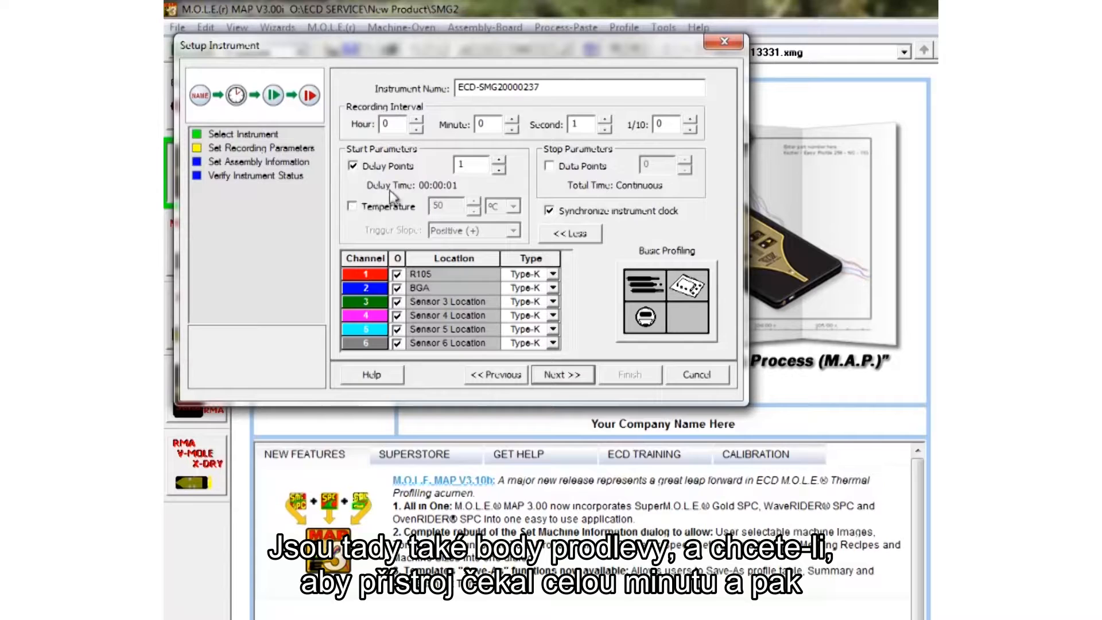
double_click(464, 165)
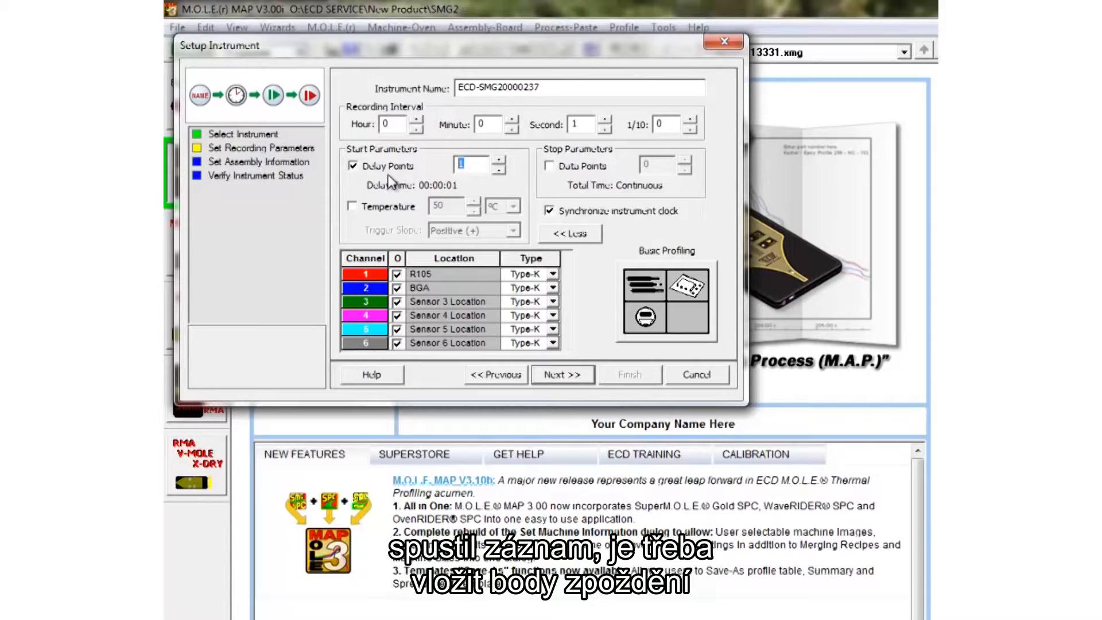
text(60)
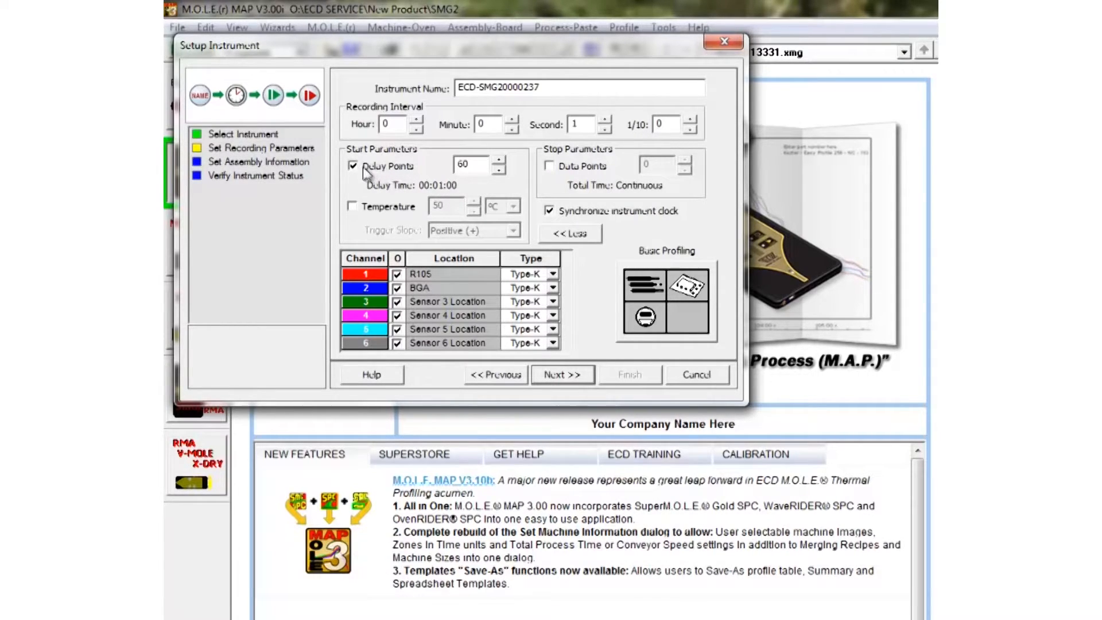
- Enable the data points stop parameter and set it to 180 points
click(549, 167)
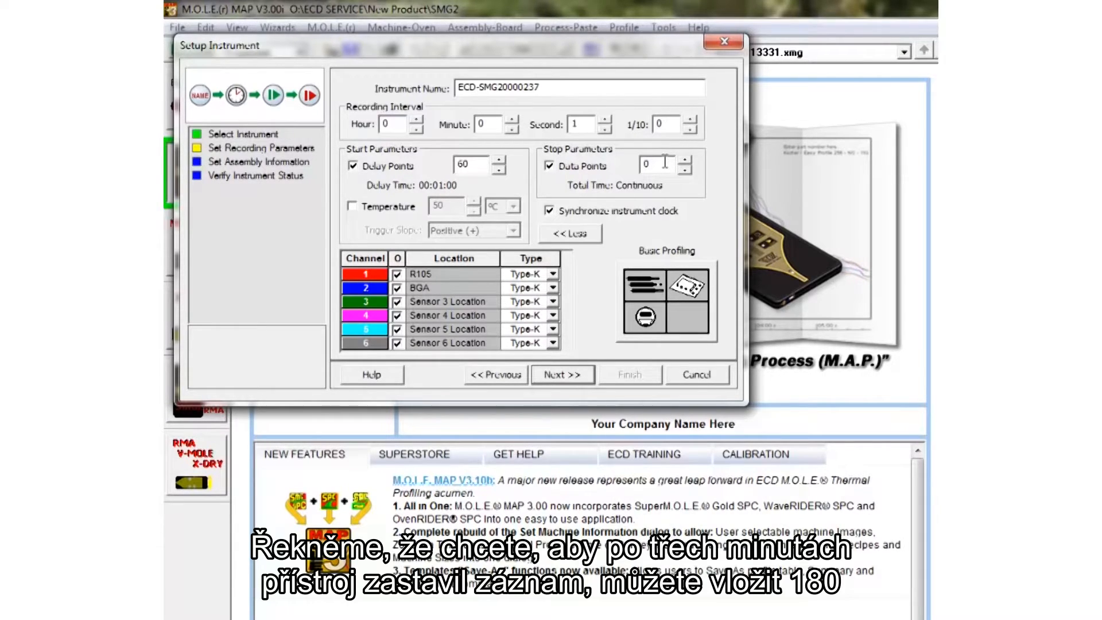
drag(664, 163, 630, 167)
text(180)
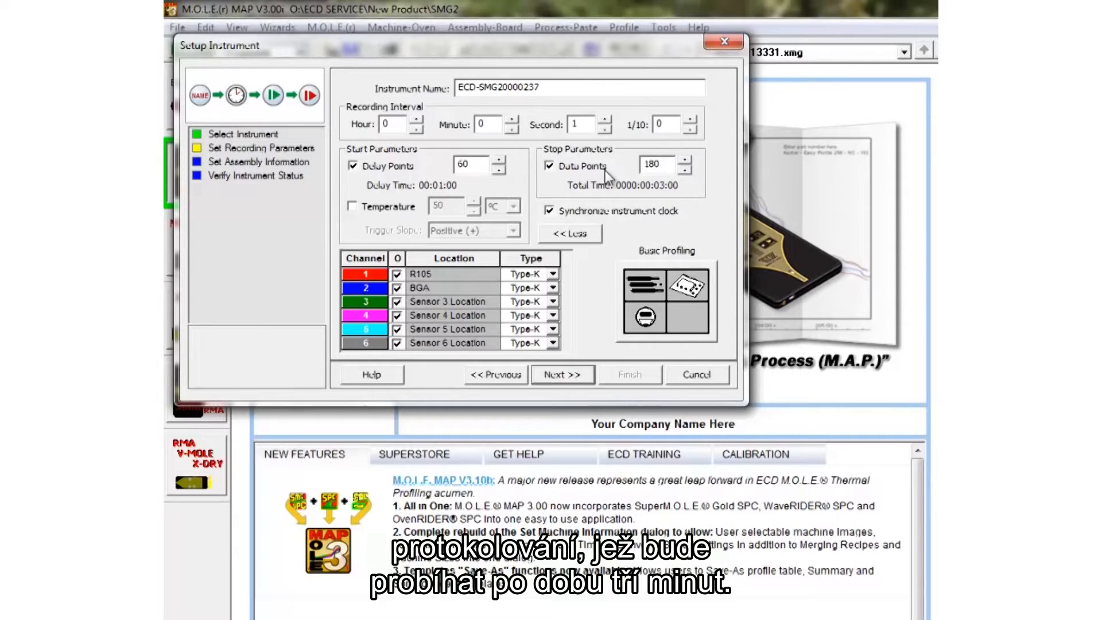
- Disable the data points stop and the delay points start, and collapse the additional parameters
click(549, 167)
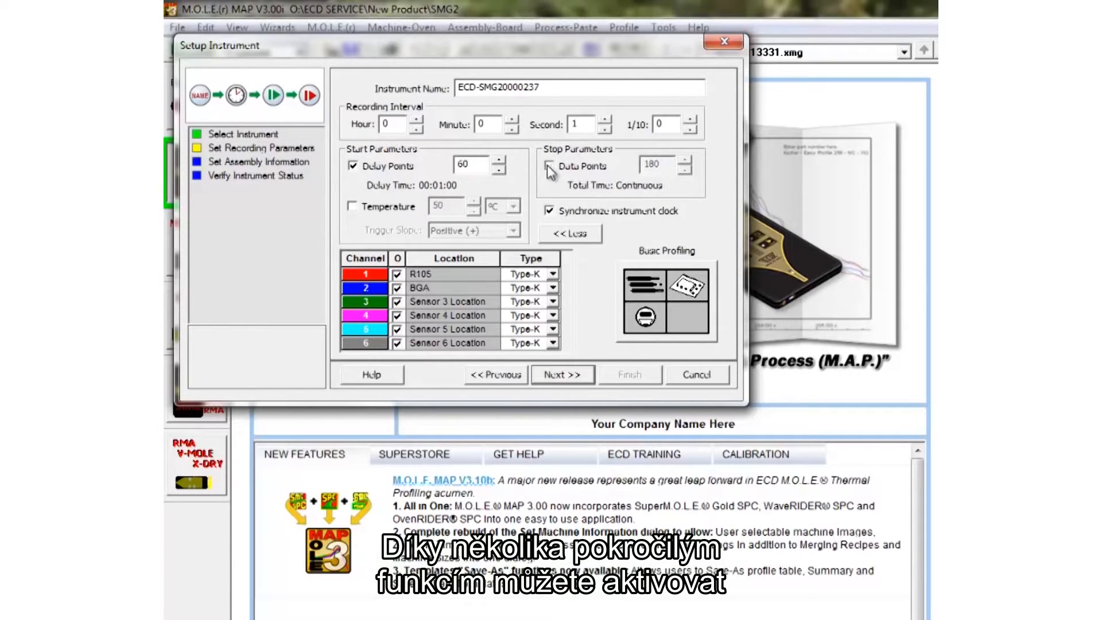
click(355, 167)
click(570, 235)
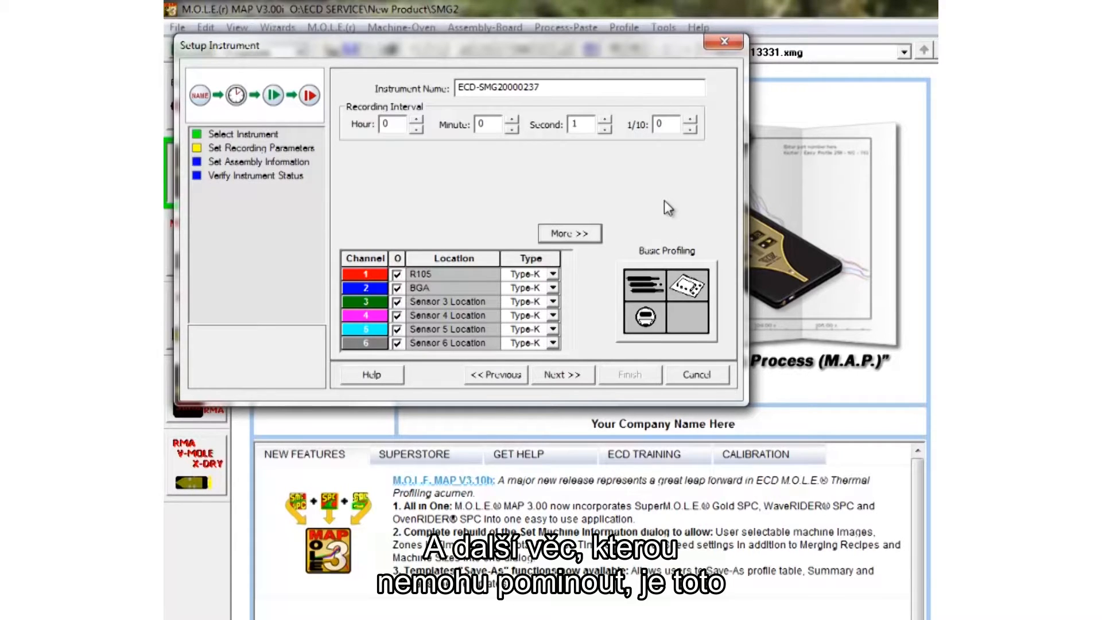
- Change the sensor platform to OvenRIDER and continue to the assembly information
click(666, 301)
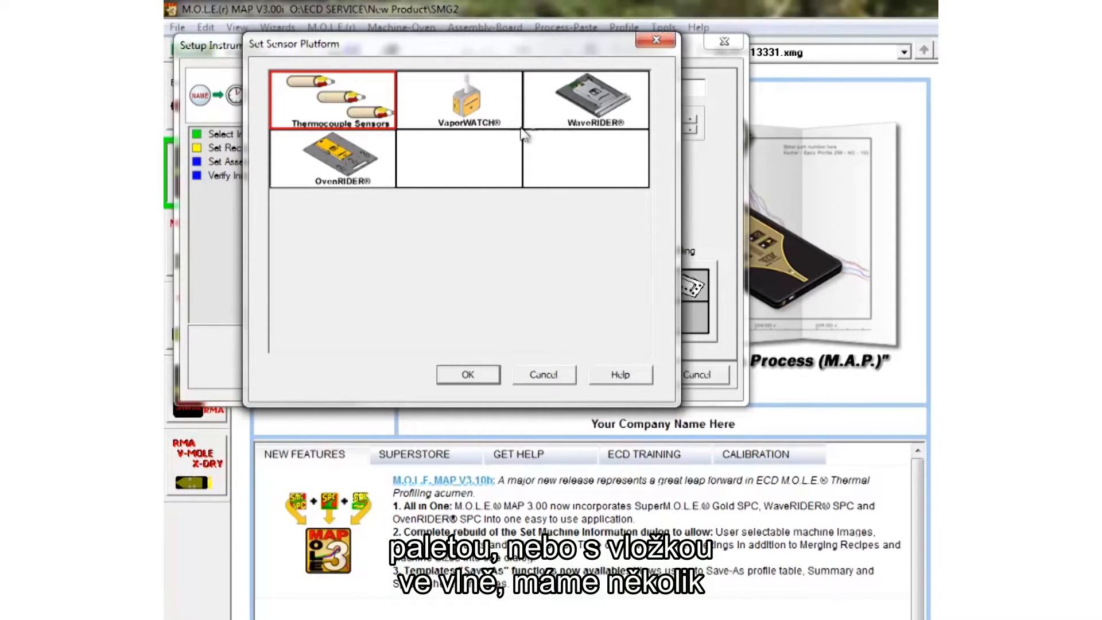
click(337, 161)
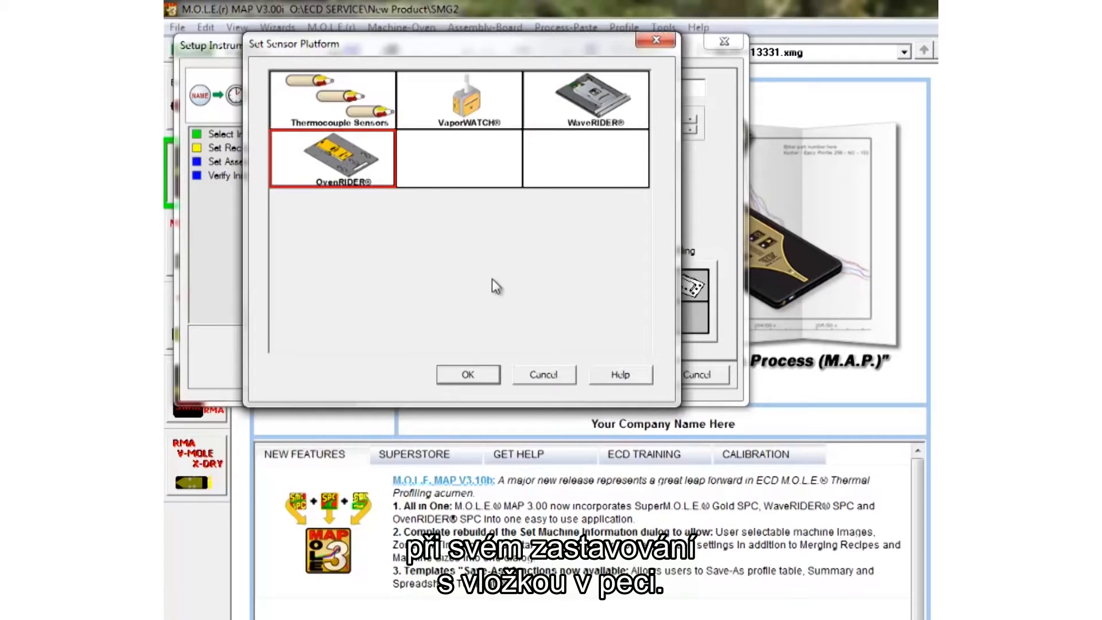
click(462, 379)
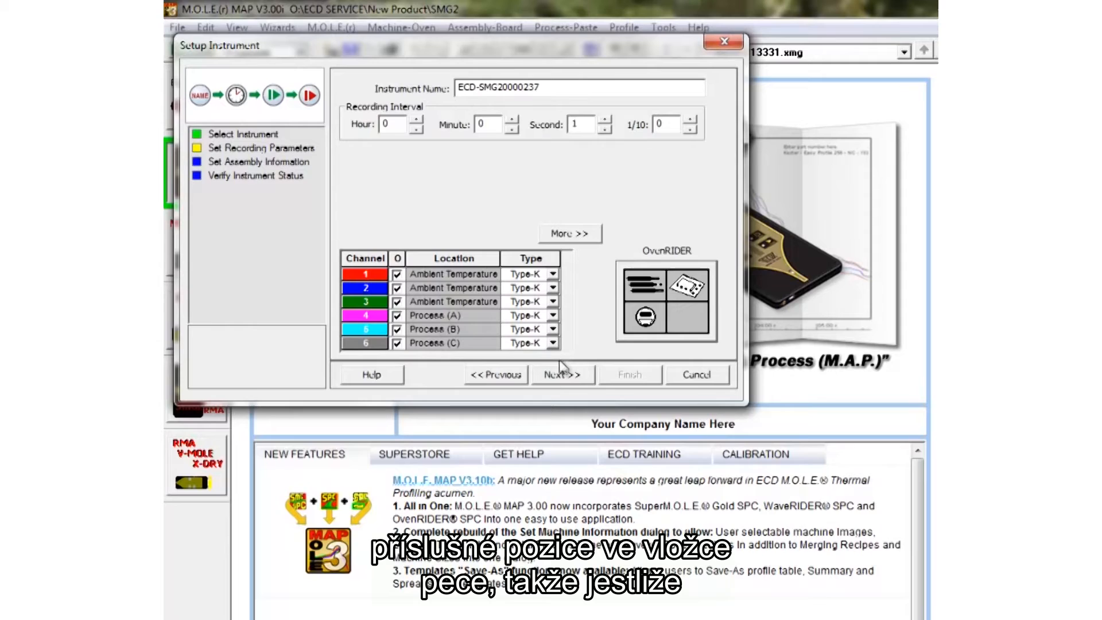
click(559, 380)
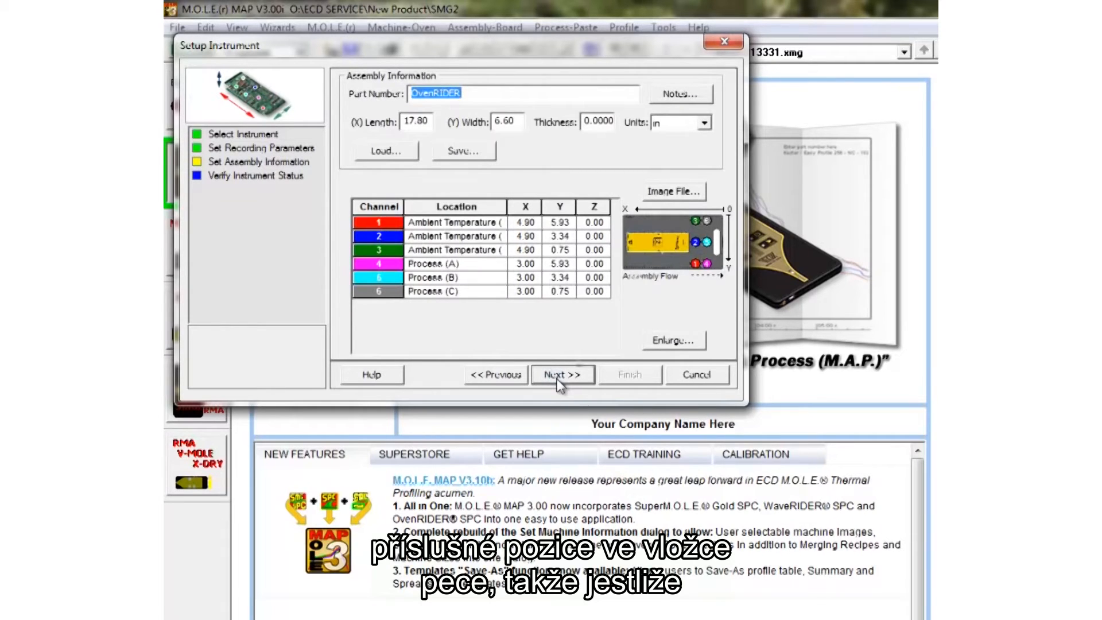